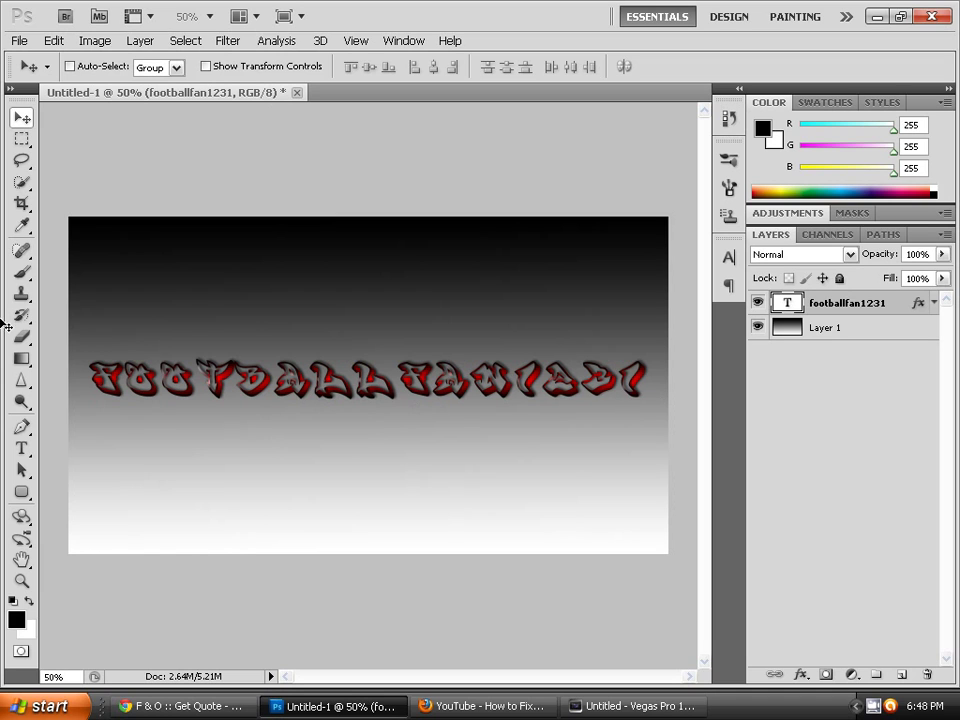
Create Untitled-2, a blank 1280×720 px document with a transparent background
{"action": "left_click", "coordinate": [18, 40]}
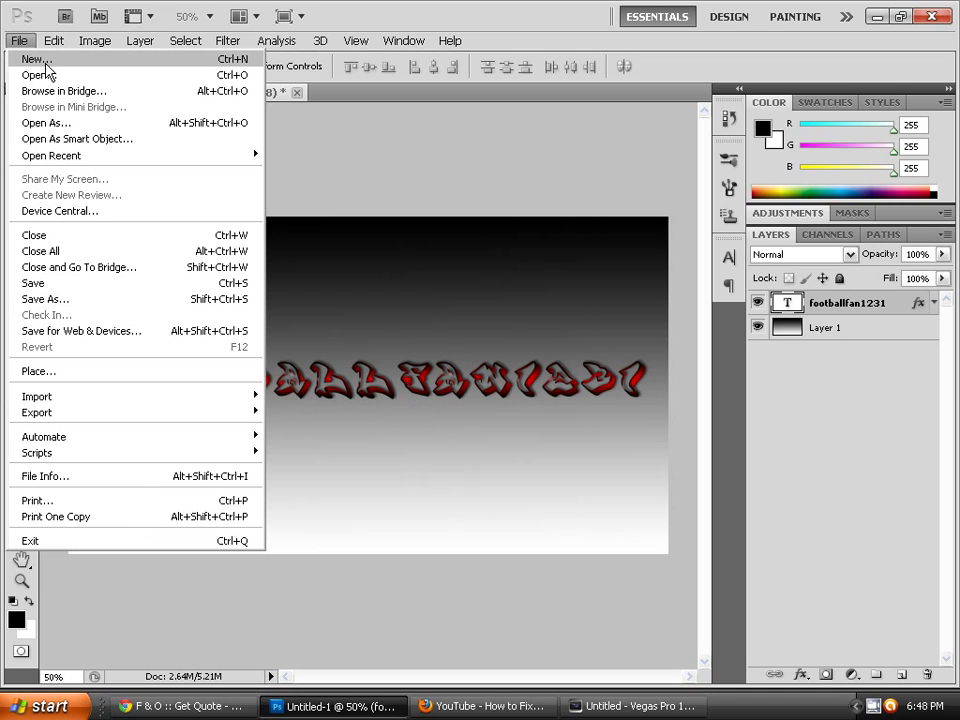
{"action": "left_click", "coordinate": [40, 60]}
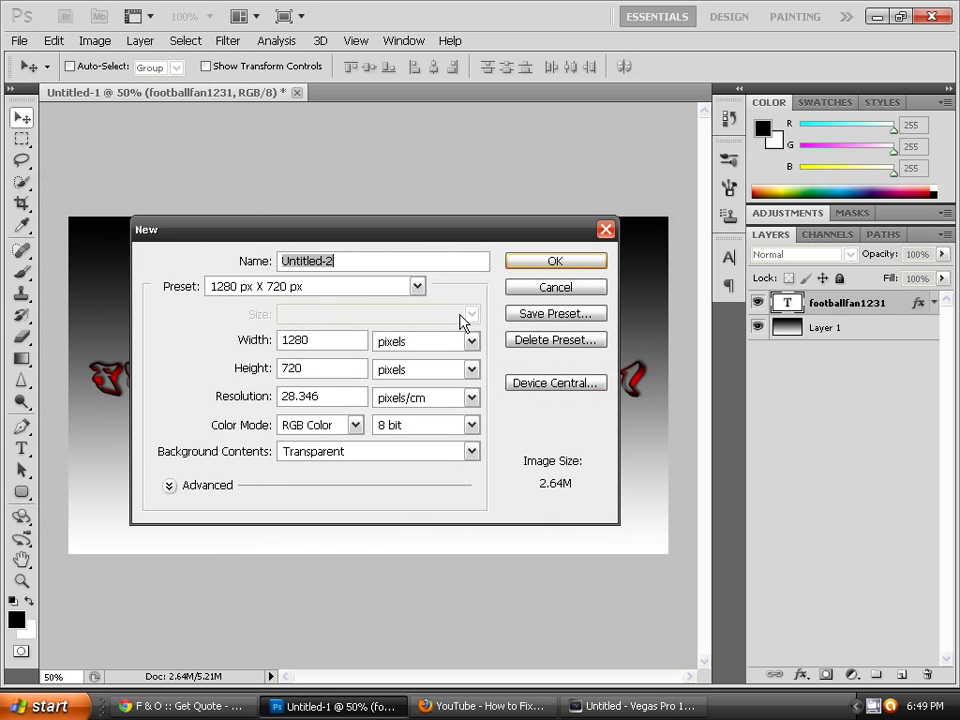
{"action": "left_click", "coordinate": [533, 264]}
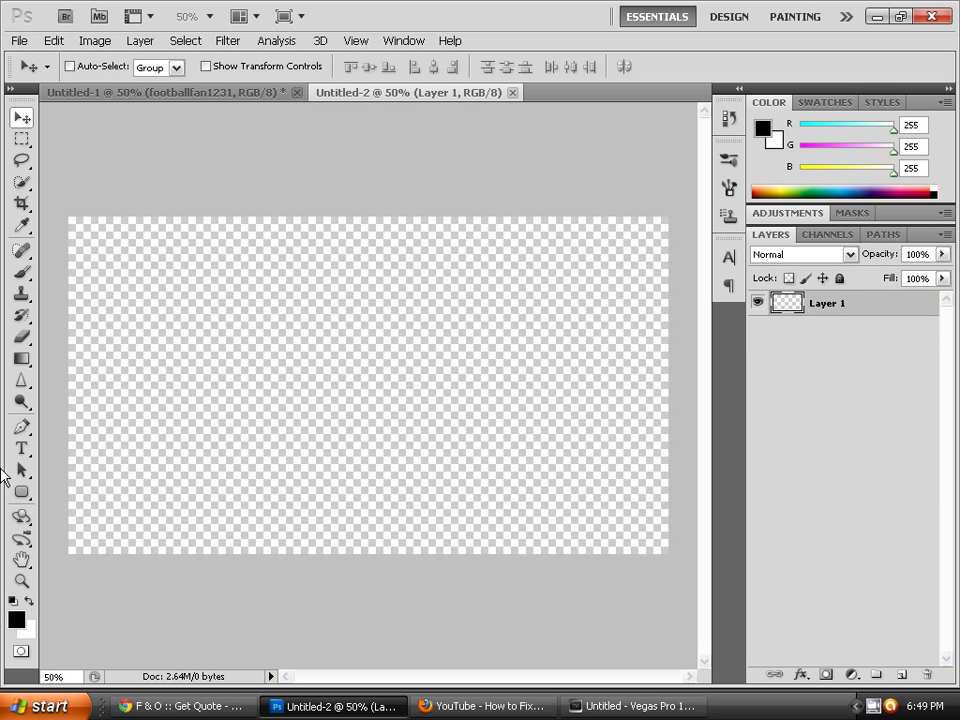
Fill the empty canvas with black using the Paint Bucket
{"action": "left_click", "coordinate": [21, 358]}
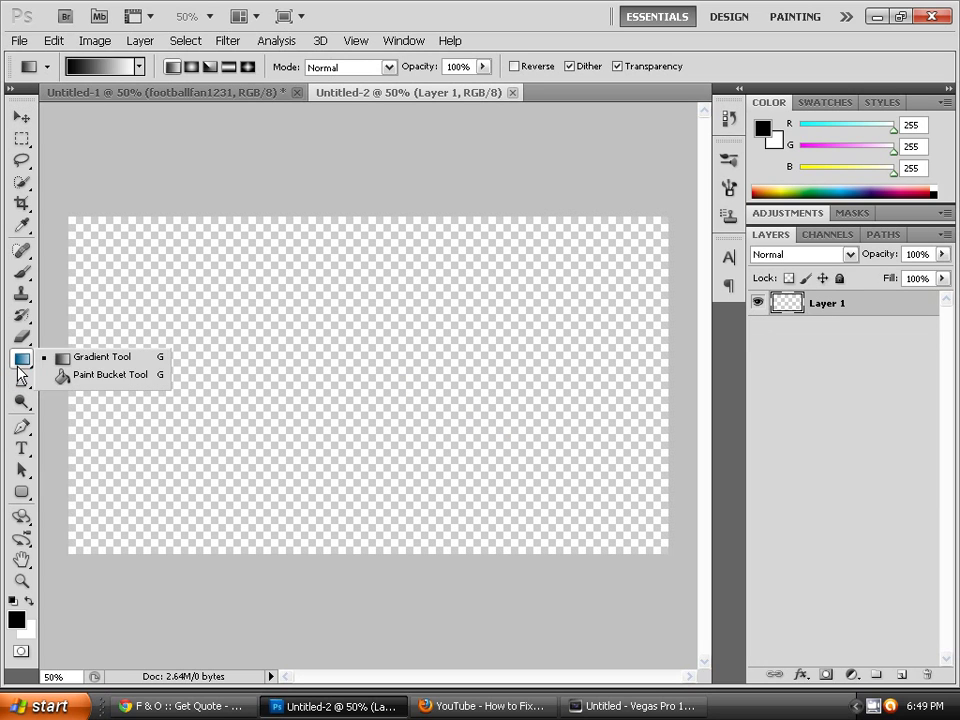
{"action": "left_click", "coordinate": [97, 377]}
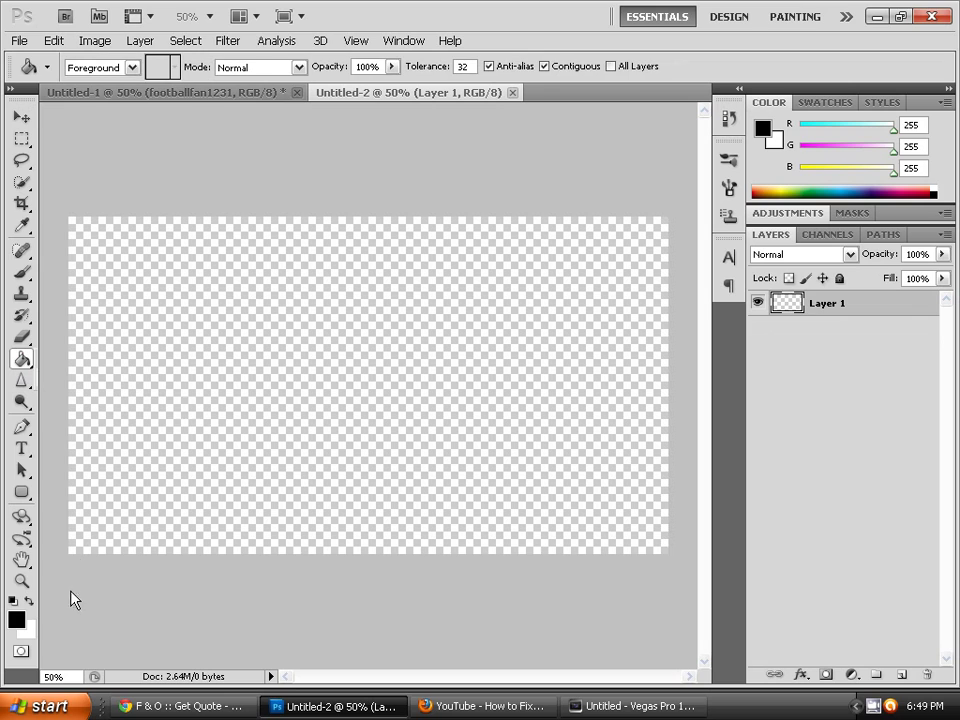
{"action": "left_click", "coordinate": [146, 387]}
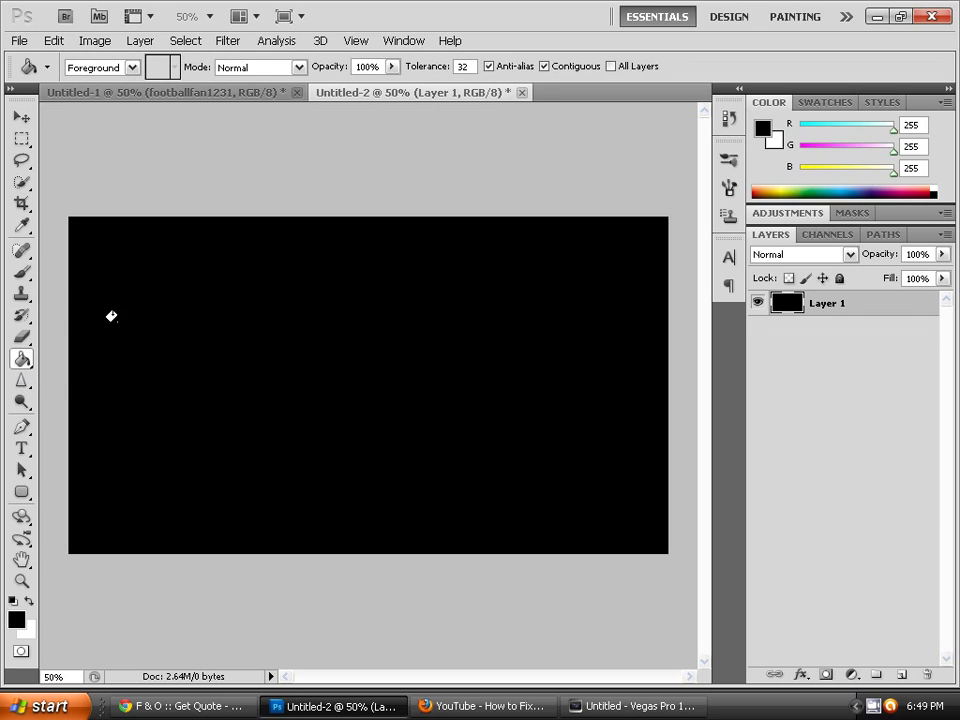
Draw a vertical black-to-white gradient from the top of the canvas to near the bottom
{"action": "left_click", "coordinate": [21, 358]}
{"action": "left_click", "coordinate": [106, 358]}
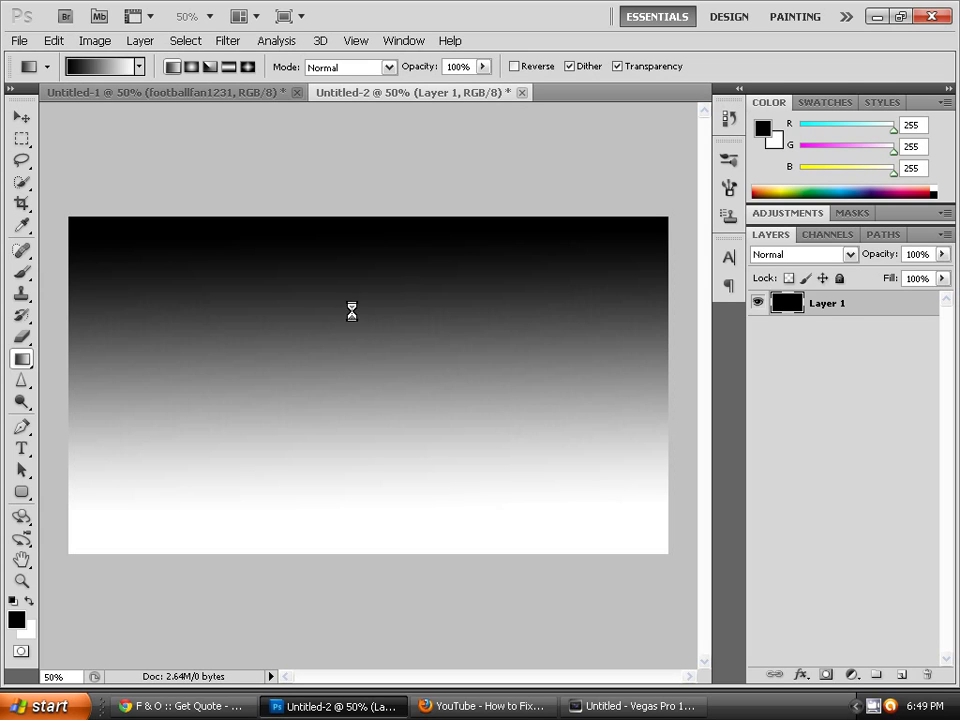
{"action": "left_click_drag", "start_coordinate": [358, 258], "coordinate": [360, 367]}
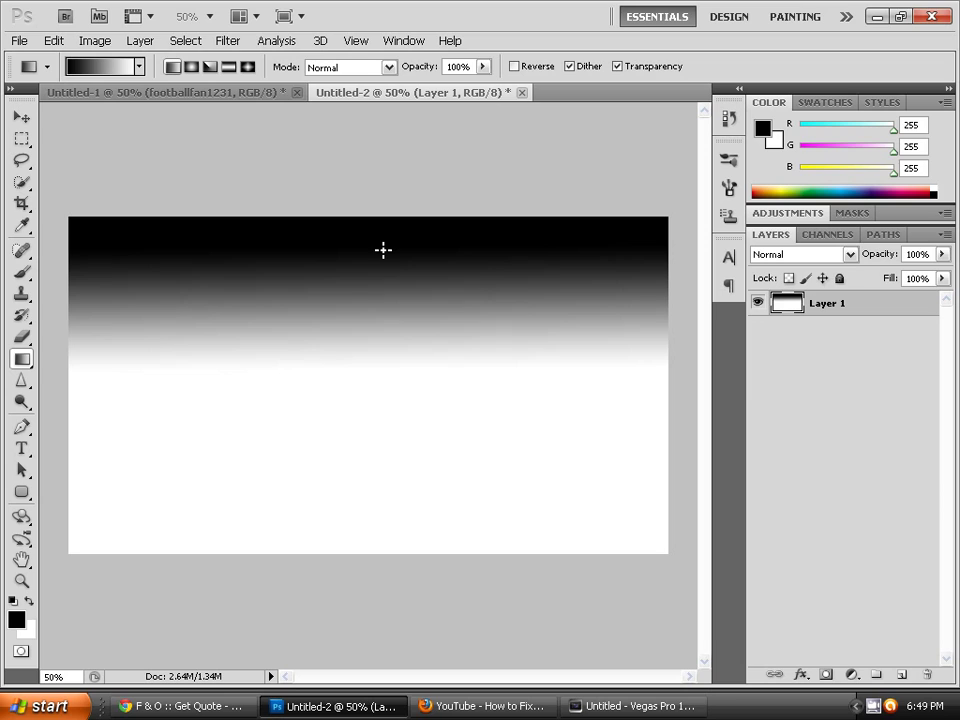
{"action": "left_click_drag", "start_coordinate": [371, 237], "coordinate": [370, 503]}
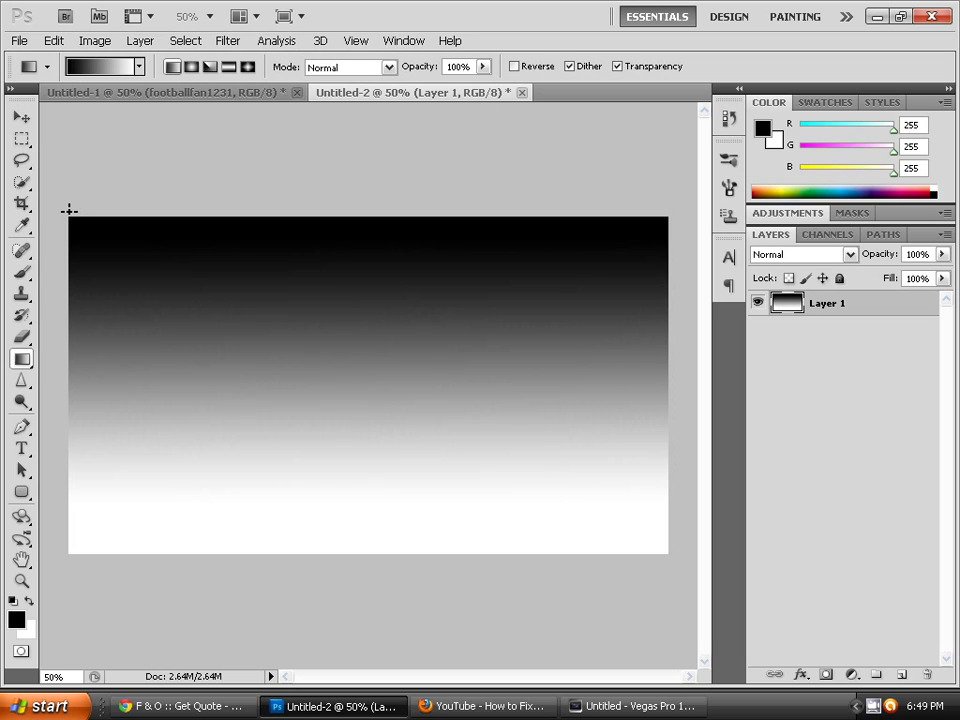
Type 'footballfan1231' in the graffonti 3d drop font and shift it right to fit mid-canvas
{"action": "left_click", "coordinate": [22, 450]}
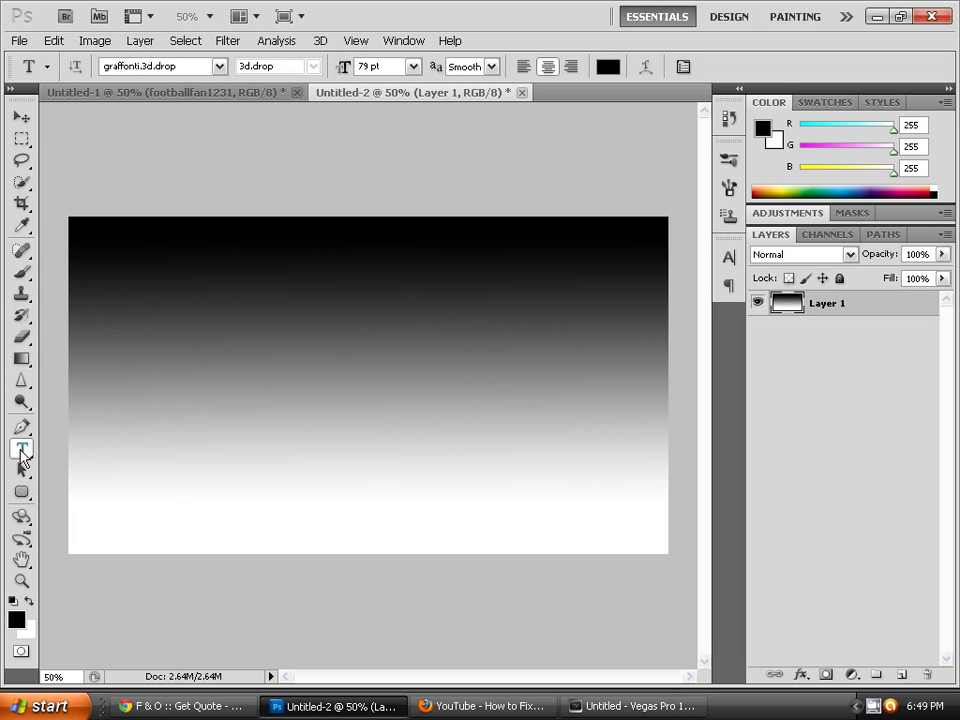
{"action": "left_click", "coordinate": [262, 386]}
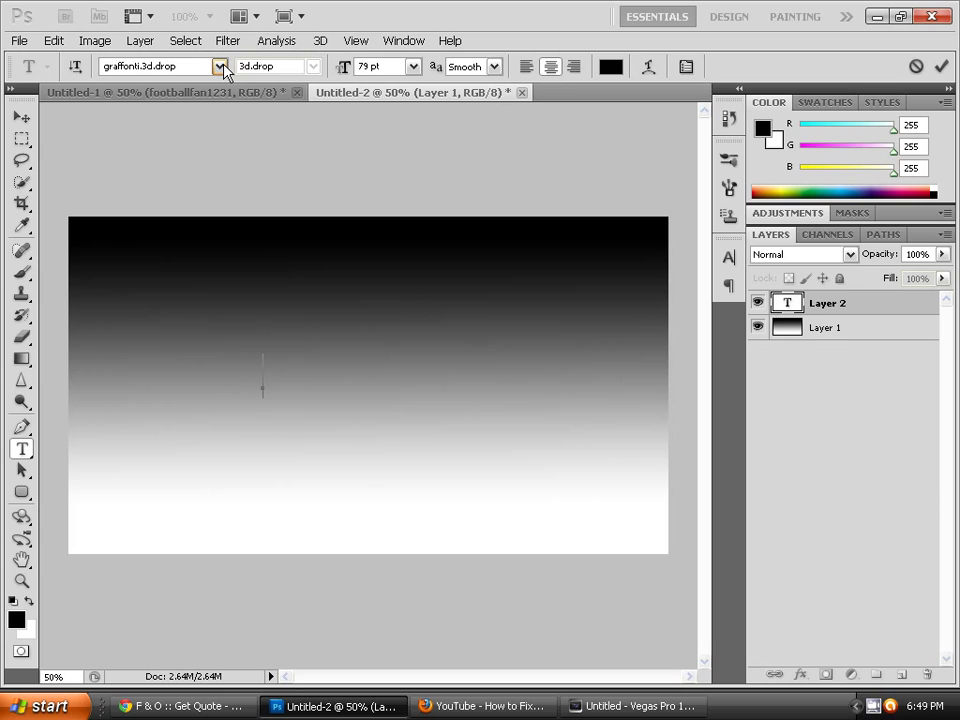
{"action": "type", "text": "foot"}
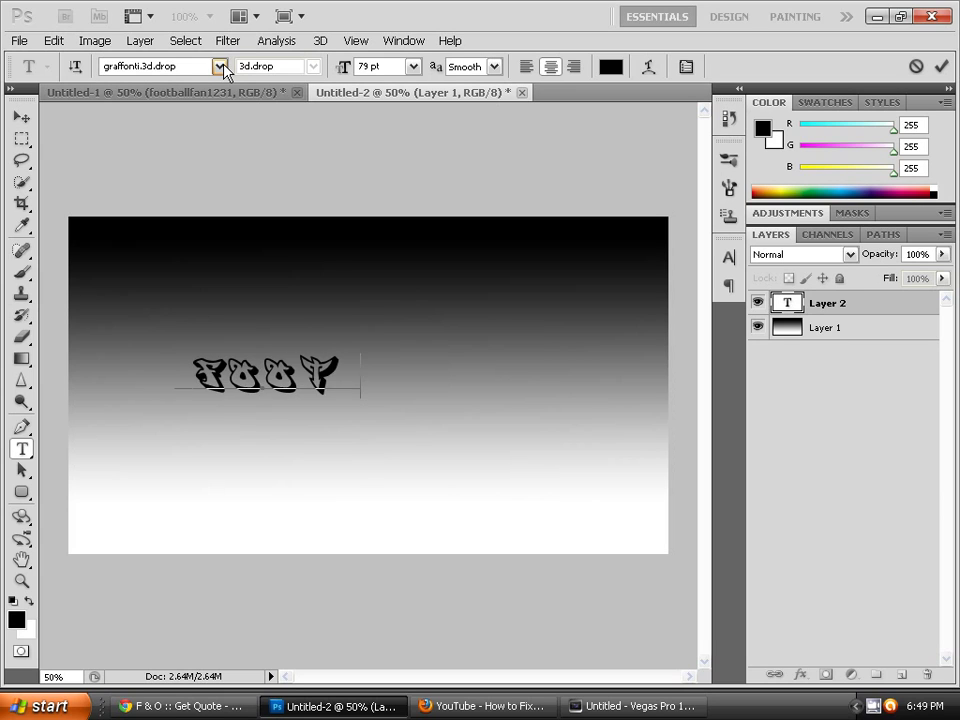
{"action": "type", "text": "ballfan123"}
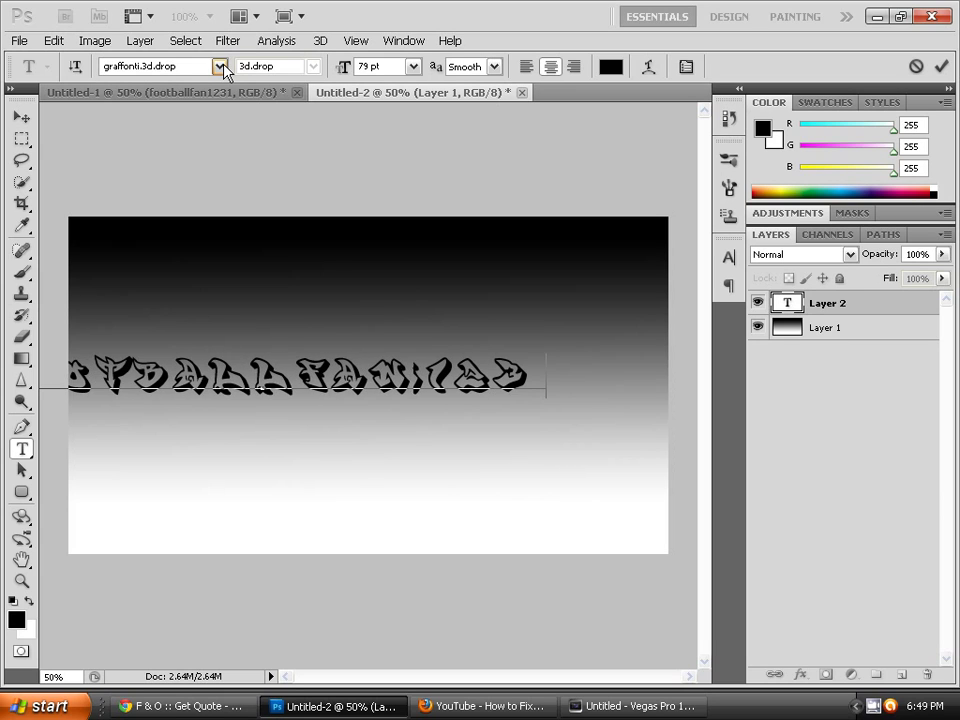
{"action": "type", "text": "1"}
{"action": "left_click", "coordinate": [22, 120]}
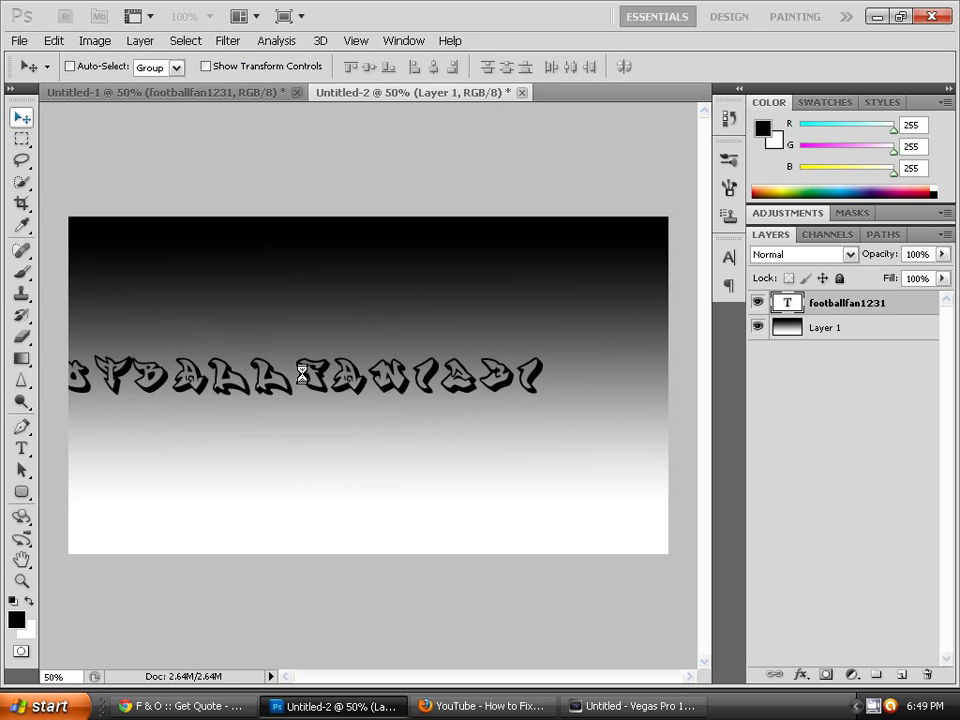
{"action": "left_click_drag", "start_coordinate": [301, 375], "coordinate": [395, 383]}
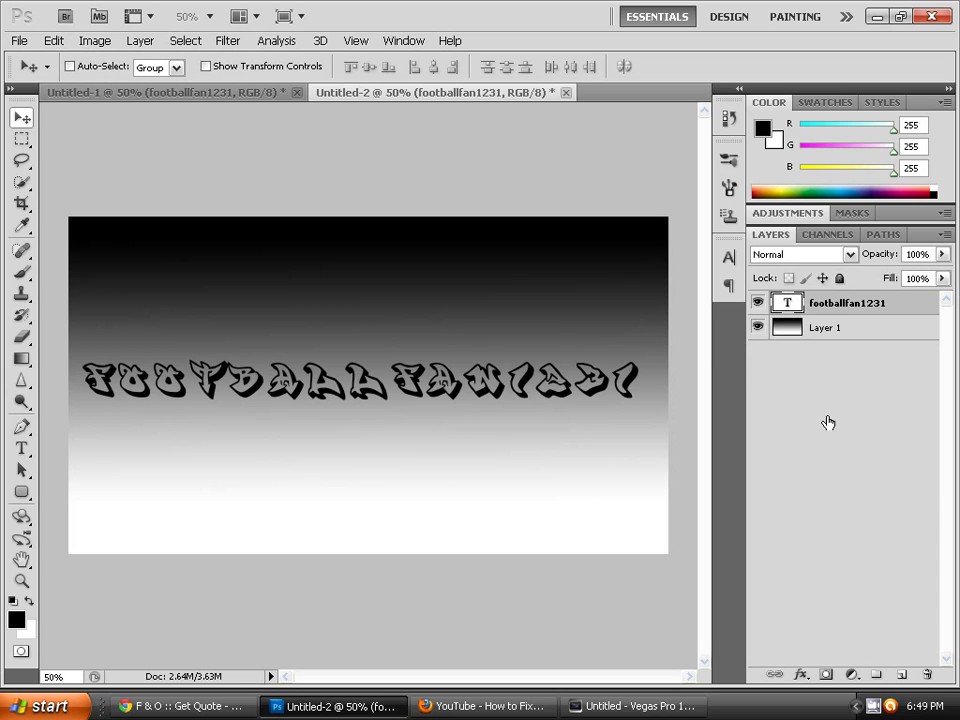
Open Blending Options for the footballfan1231 layer and move the Layer Style dialog off the text
{"action": "left_click", "coordinate": [801, 677]}
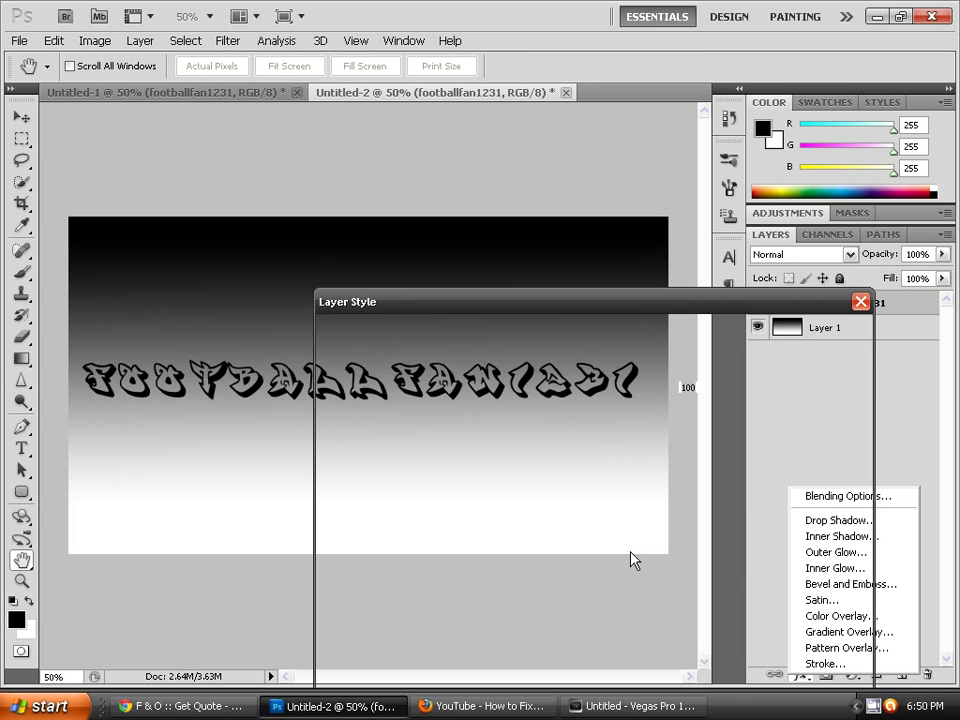
{"action": "mouse_move", "coordinate": [414, 302]}
{"action": "left_mouse_down"}
{"action": "mouse_move", "coordinate": [509, 302]}
{"action": "mouse_move", "coordinate": [573, 282]}
{"action": "left_mouse_up"}
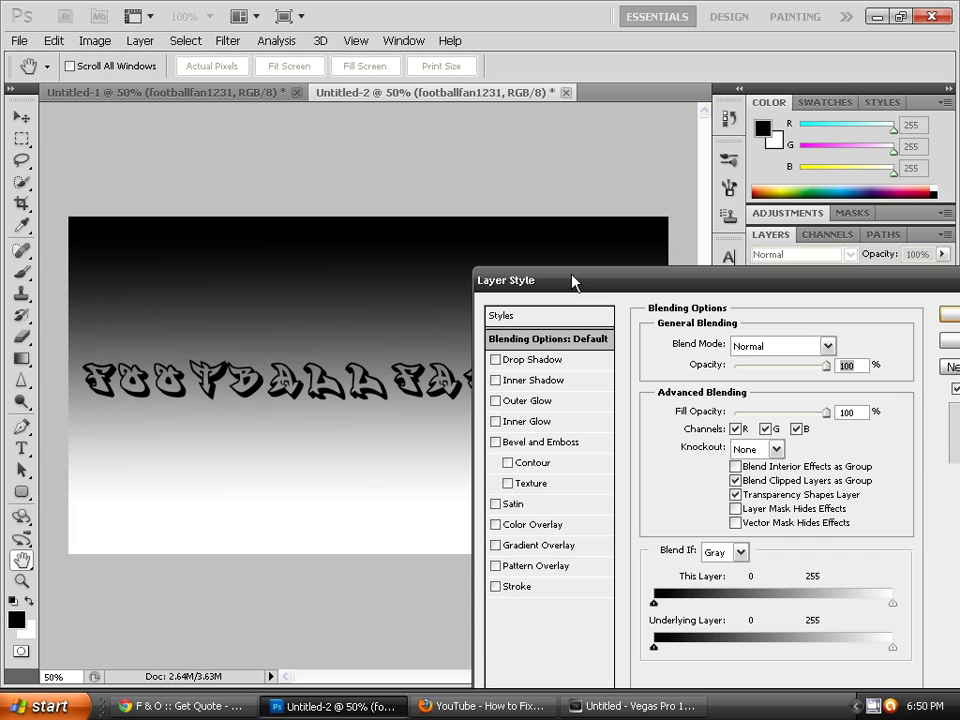
{"action": "left_click_drag", "start_coordinate": [573, 282], "coordinate": [628, 250]}
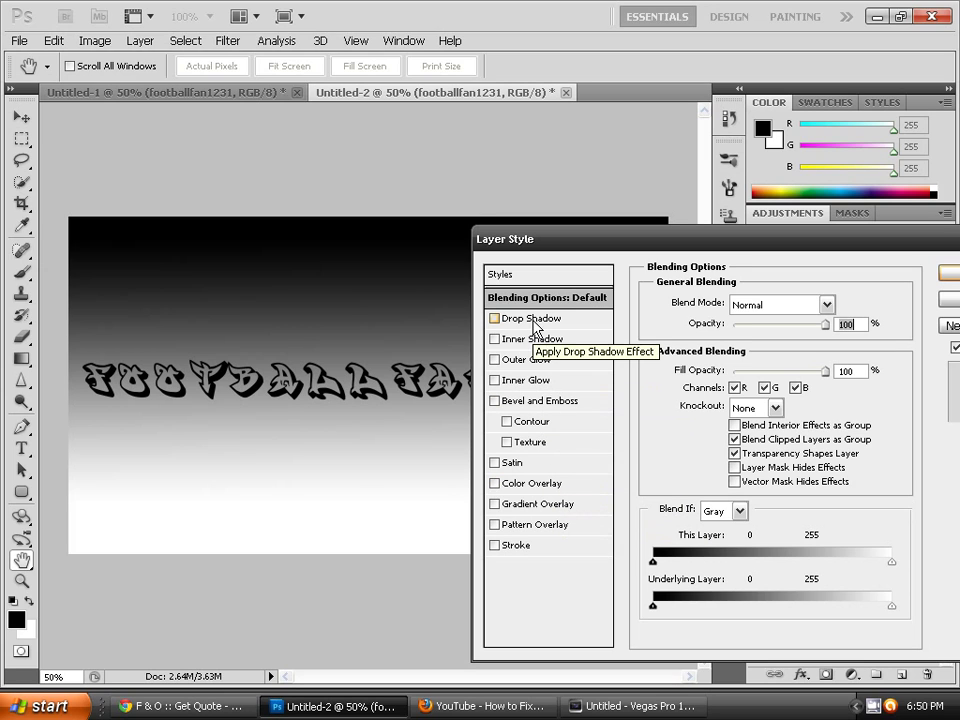
Enable Gradient Overlay on the text and bring up its black-to-white gradient for editing
{"action": "left_click", "coordinate": [537, 505]}
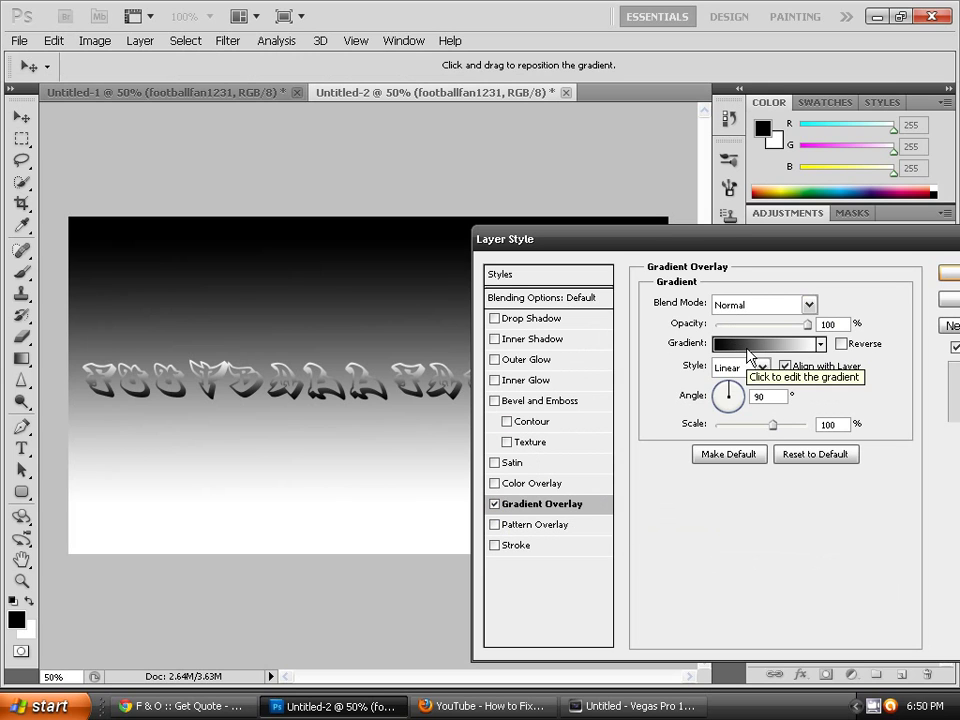
{"action": "left_click", "coordinate": [747, 350]}
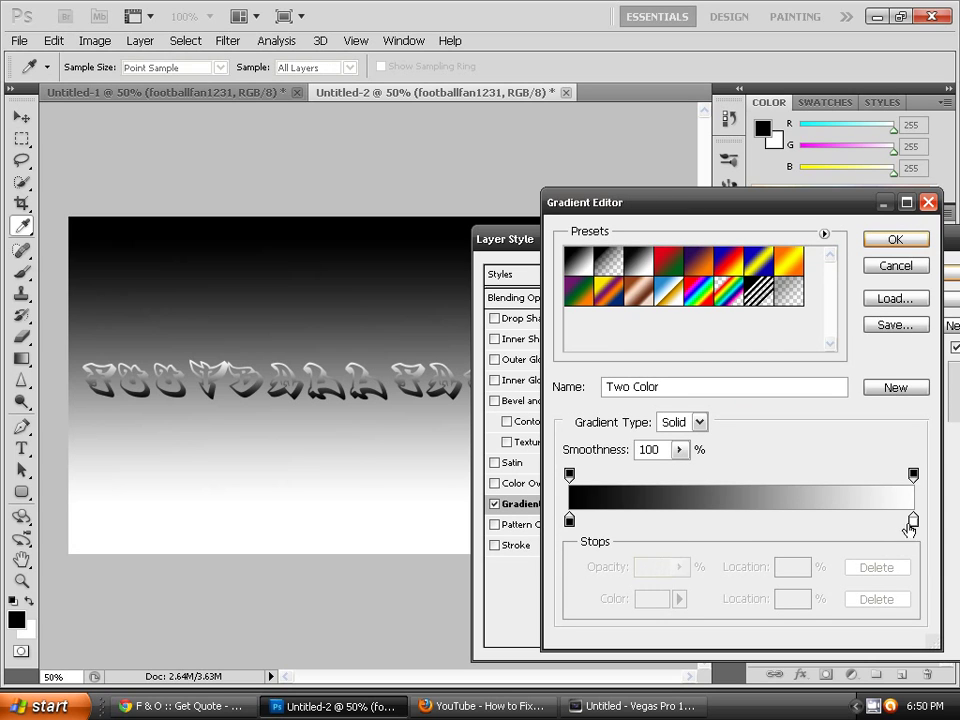
Change the gradient's white end stop to black
{"action": "left_click", "coordinate": [912, 520]}
{"action": "left_click", "coordinate": [652, 599]}
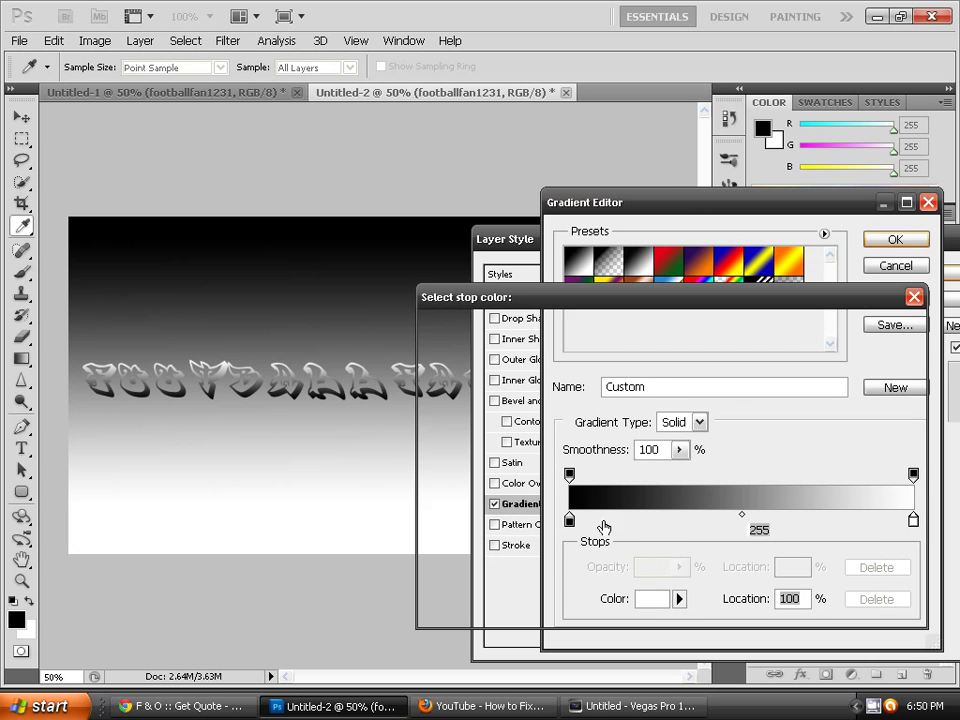
{"action": "left_click_drag", "start_coordinate": [540, 534], "coordinate": [938, 630]}
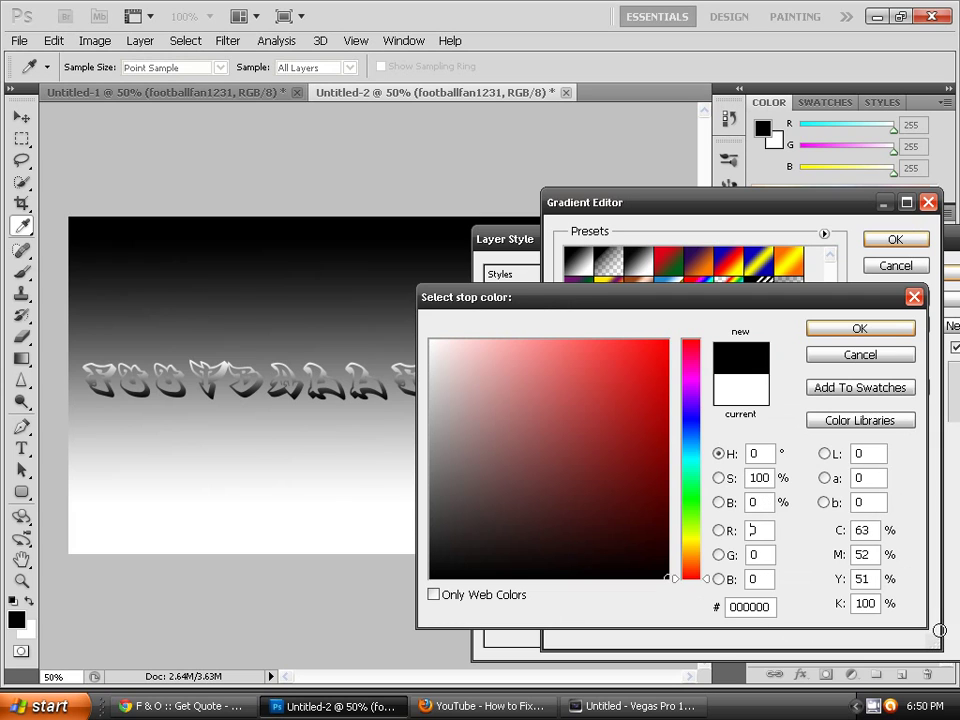
{"action": "left_click", "coordinate": [885, 332]}
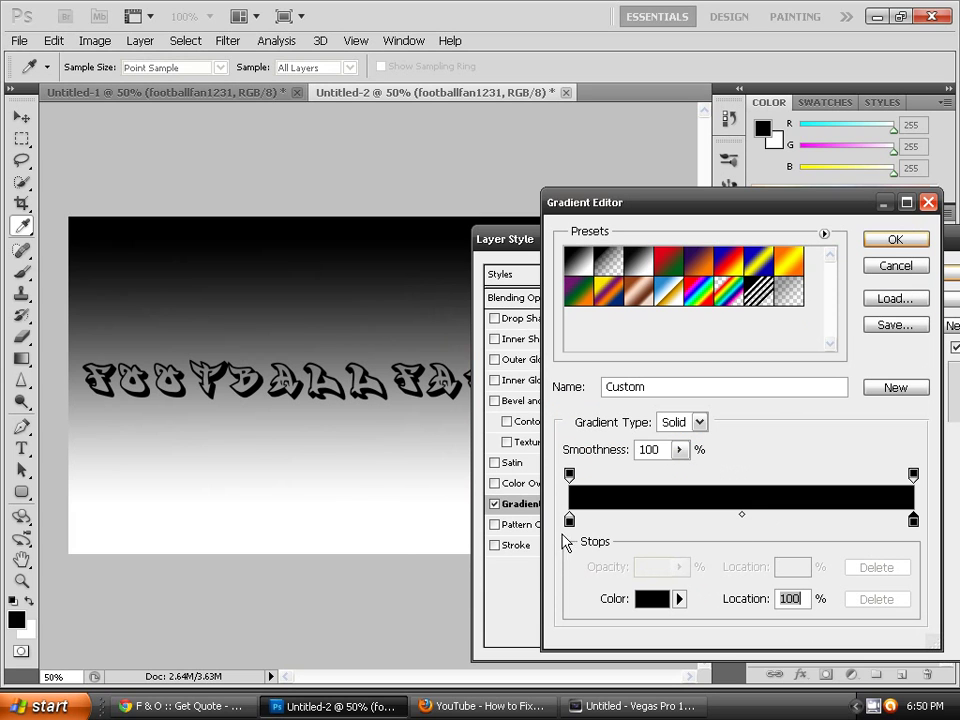
Move a stop to the middle at 49% and make it pure red (ff0000)
{"action": "left_click_drag", "start_coordinate": [569, 520], "coordinate": [739, 522]}
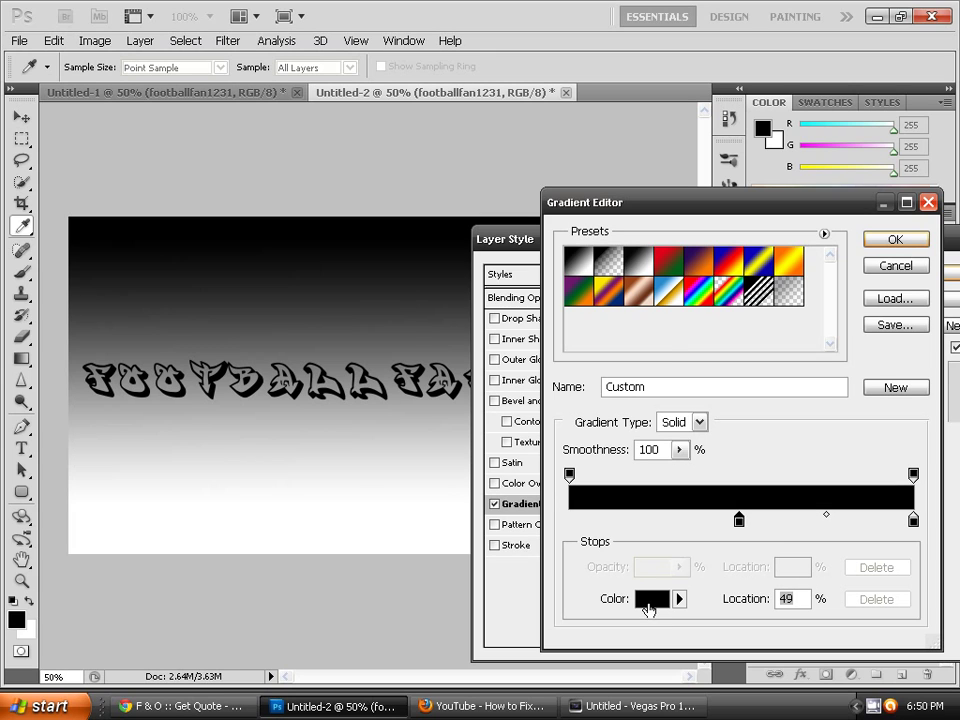
{"action": "left_click", "coordinate": [649, 609]}
{"action": "left_click", "coordinate": [517, 419]}
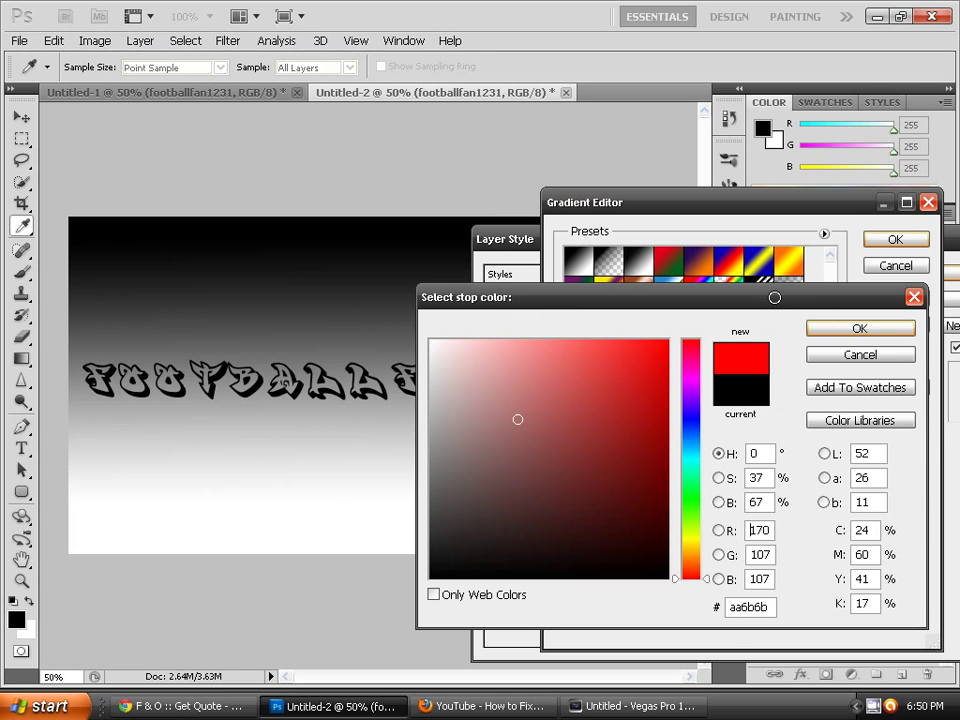
{"action": "left_click_drag", "start_coordinate": [517, 419], "coordinate": [669, 341]}
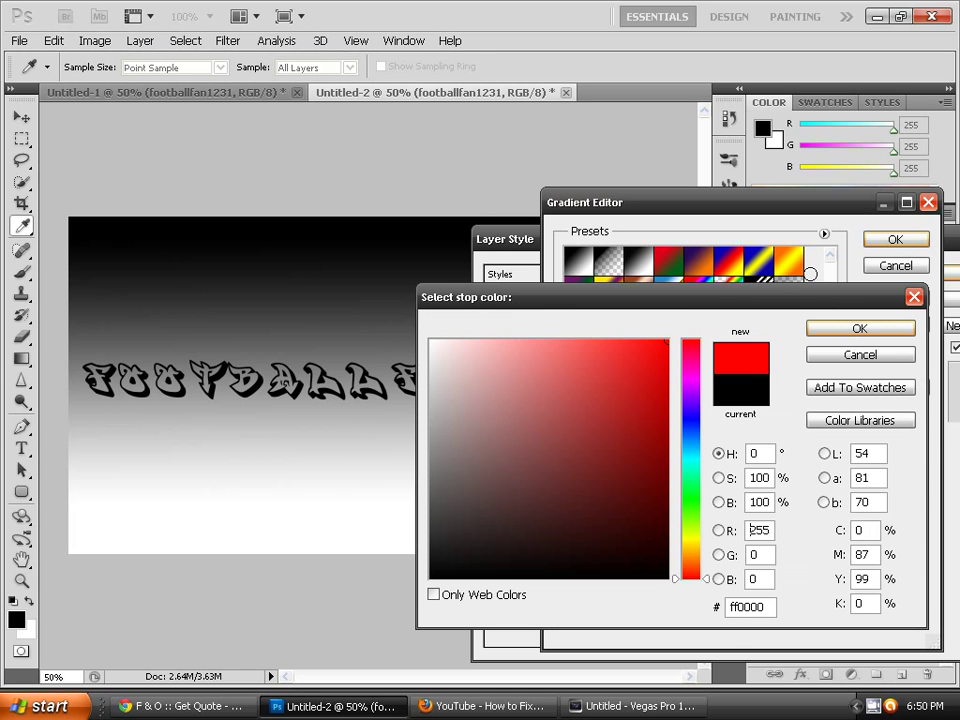
{"action": "left_click", "coordinate": [862, 333]}
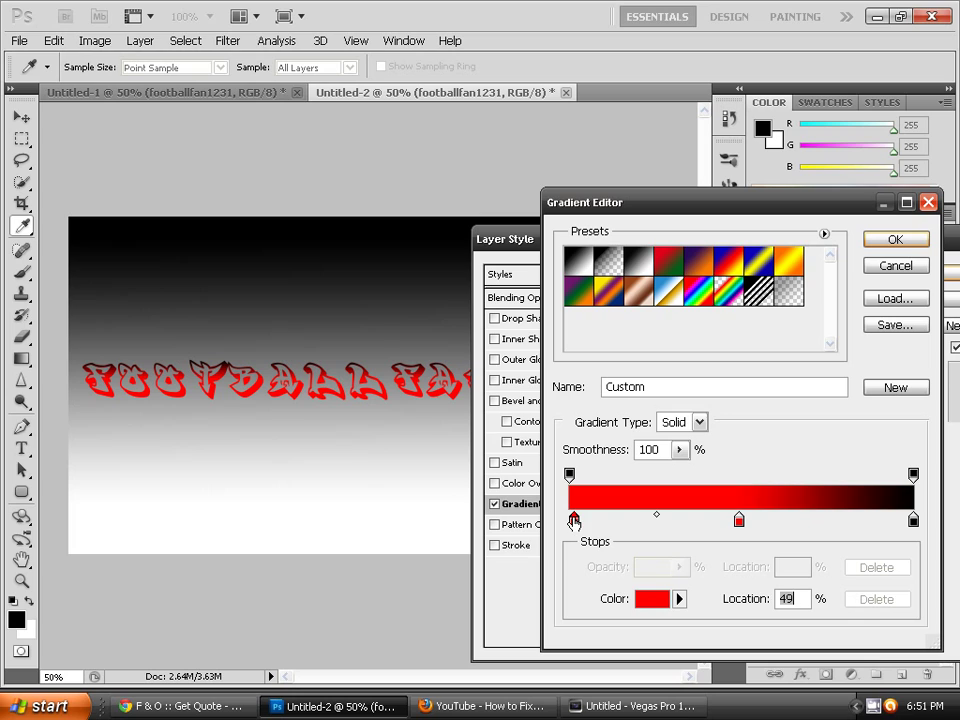
Add a black stop at the left end and apply the black-red-black gradient
{"action": "left_click_drag", "start_coordinate": [574, 521], "coordinate": [564, 524]}
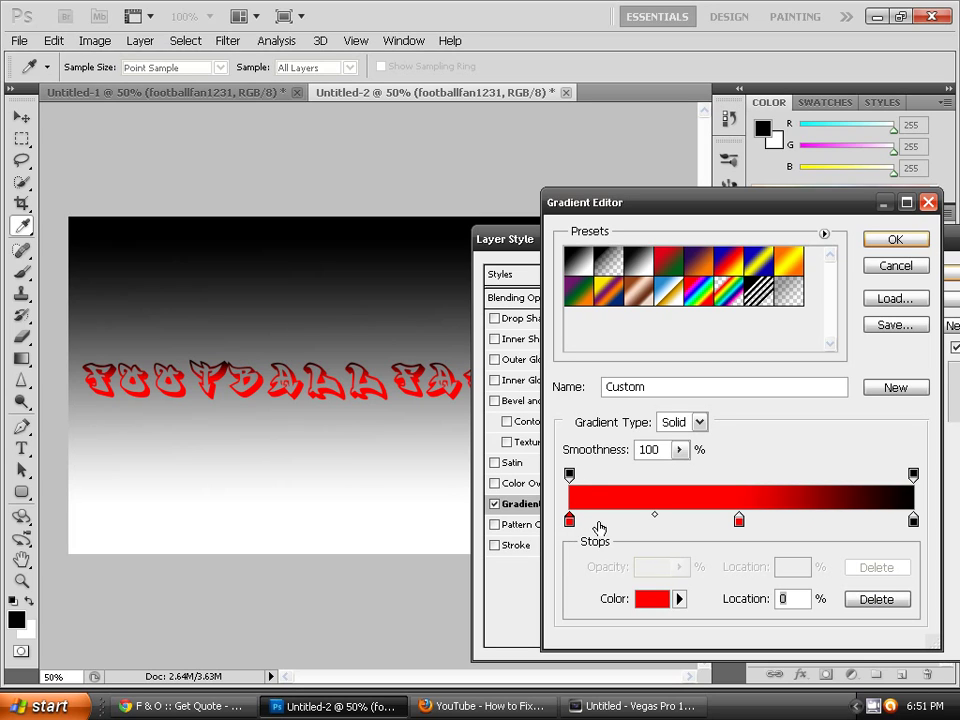
{"action": "left_click", "coordinate": [643, 605]}
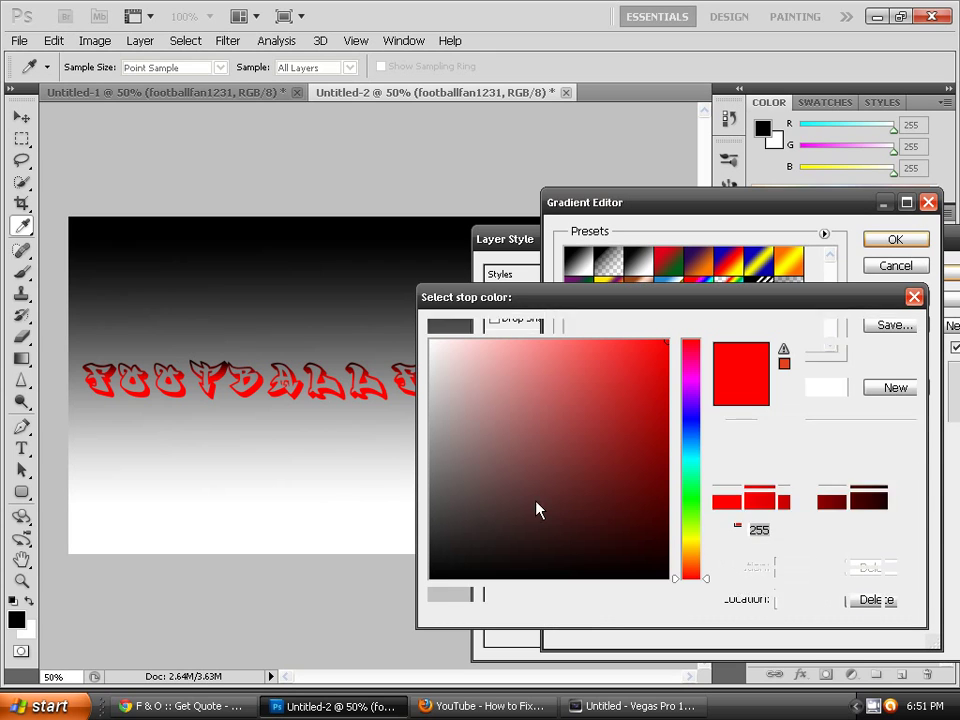
{"action": "left_click", "coordinate": [517, 491]}
{"action": "left_click_drag", "start_coordinate": [517, 491], "coordinate": [668, 578]}
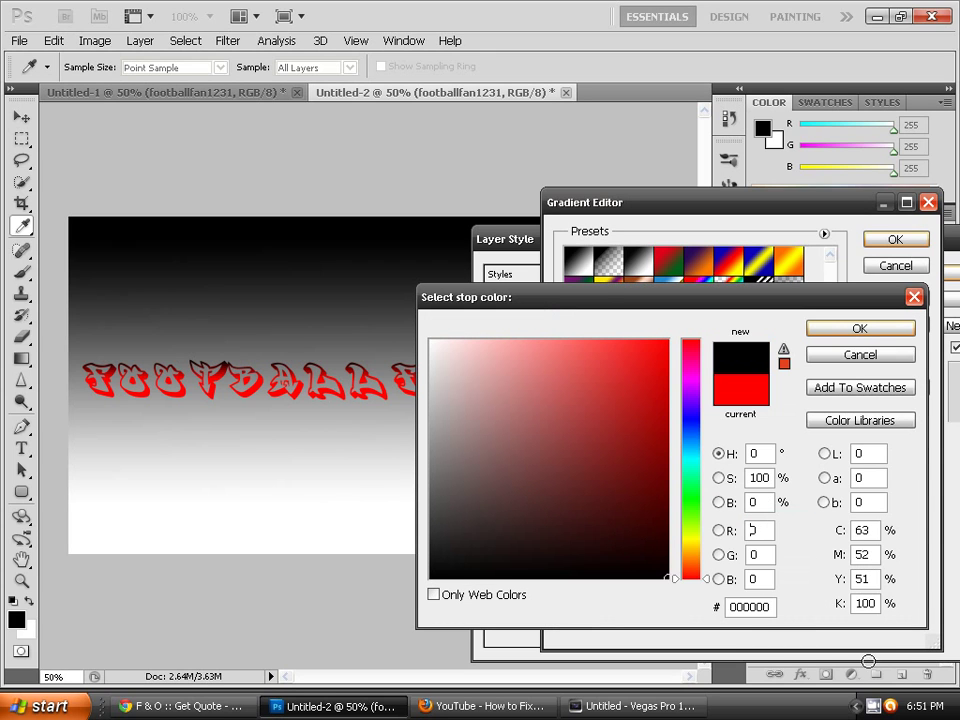
{"action": "left_click", "coordinate": [859, 328]}
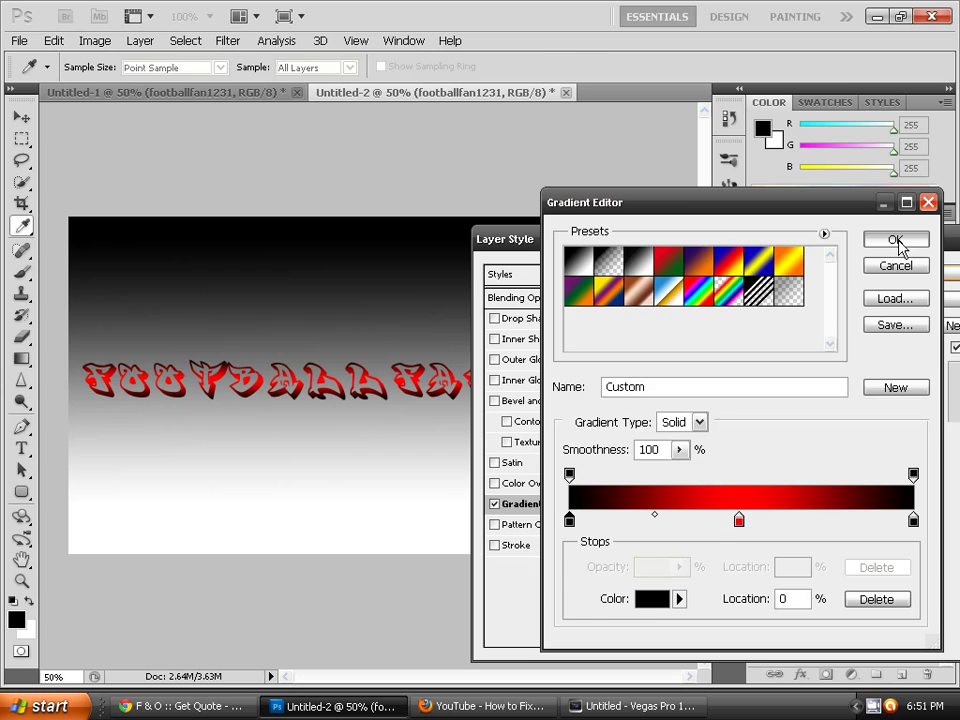
{"action": "left_click", "coordinate": [898, 242]}
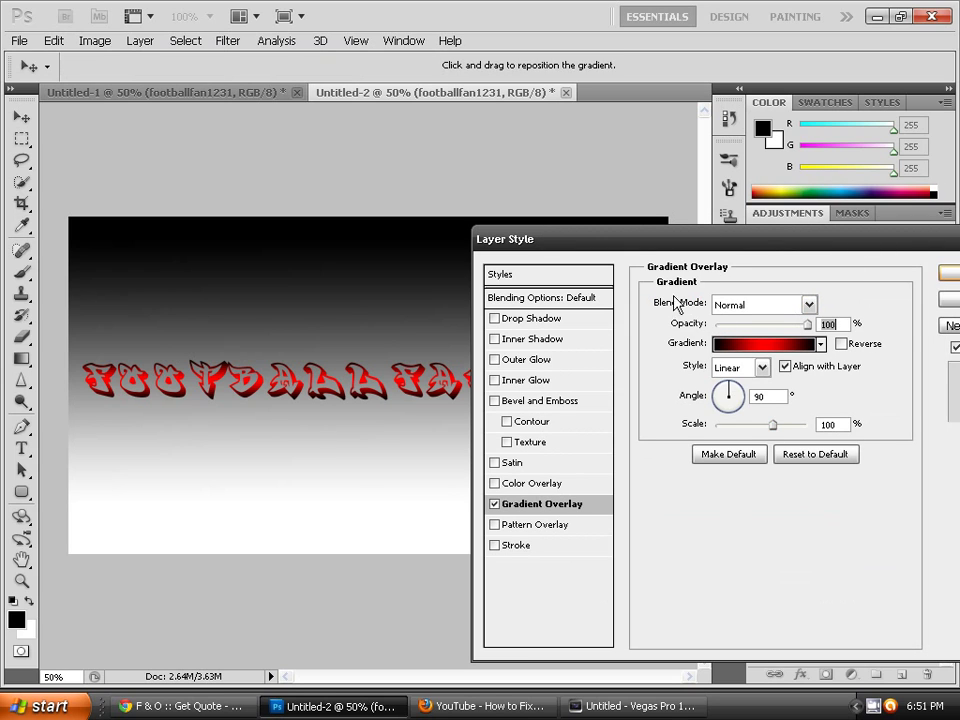
Turn on Drop Shadow, Inner Shadow and Bevel and Emboss for the footballfan1231 text
{"action": "mouse_move", "coordinate": [609, 244]}
{"action": "left_mouse_down"}
{"action": "mouse_move", "coordinate": [742, 254]}
{"action": "mouse_move", "coordinate": [755, 243]}
{"action": "left_mouse_up"}
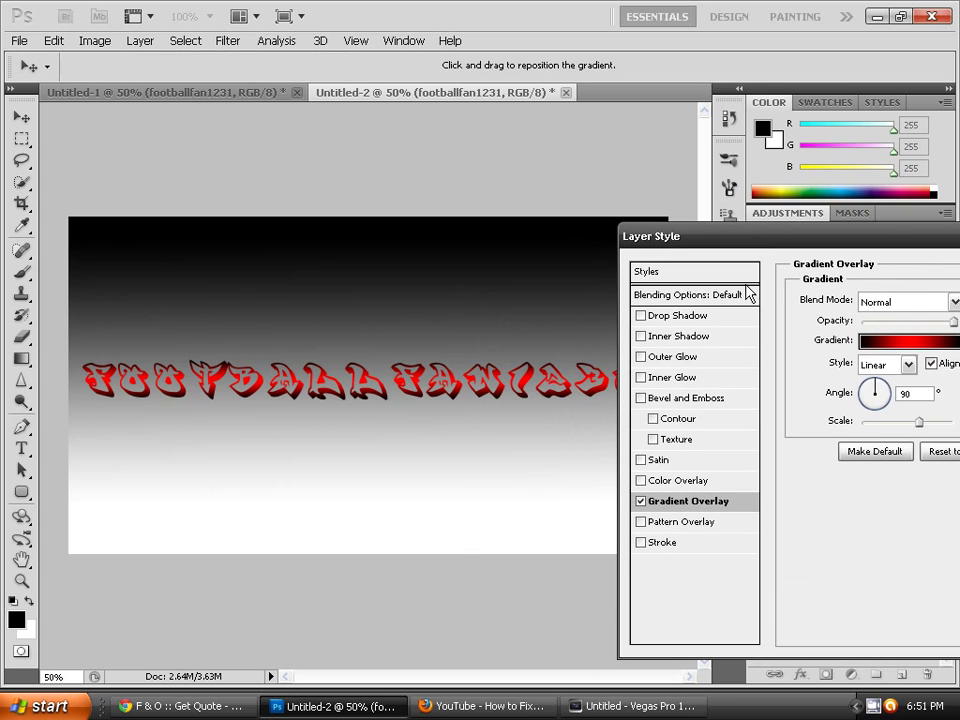
{"action": "left_click", "coordinate": [696, 318]}
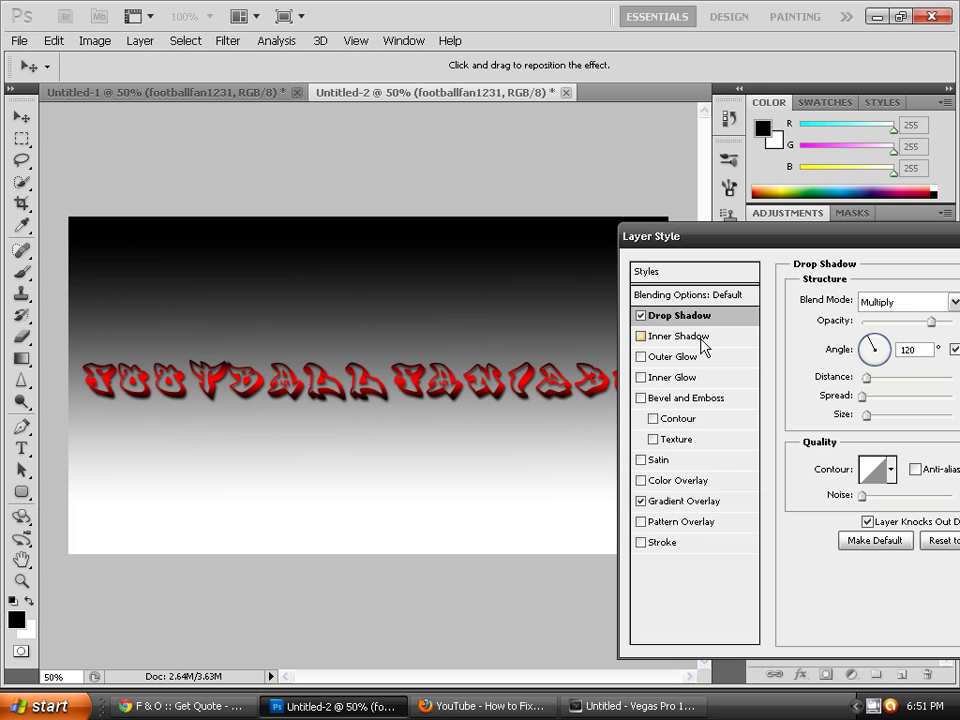
{"action": "left_click", "coordinate": [699, 340]}
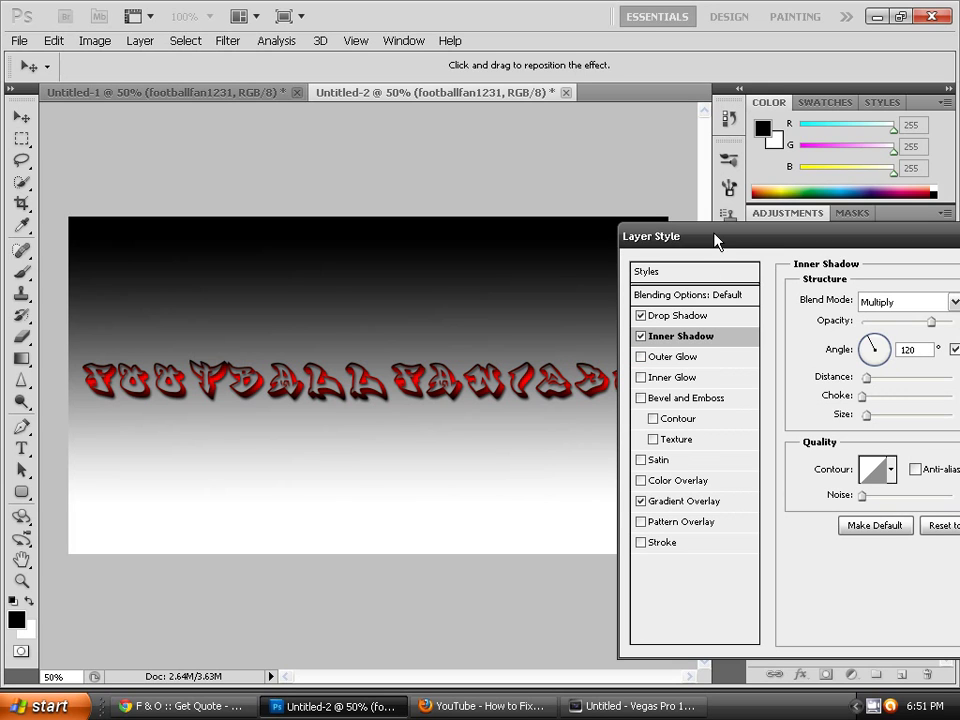
{"action": "left_click", "coordinate": [692, 399]}
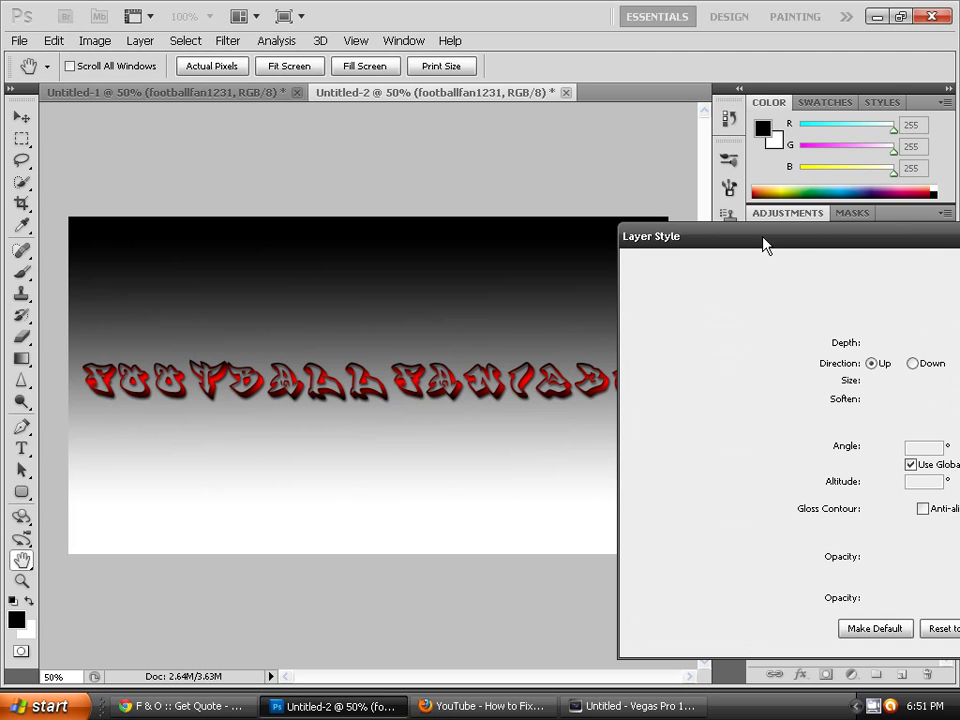
Set the bevel technique to Chisel Hard with an 84 px size
{"action": "left_click_drag", "start_coordinate": [763, 244], "coordinate": [727, 239]}
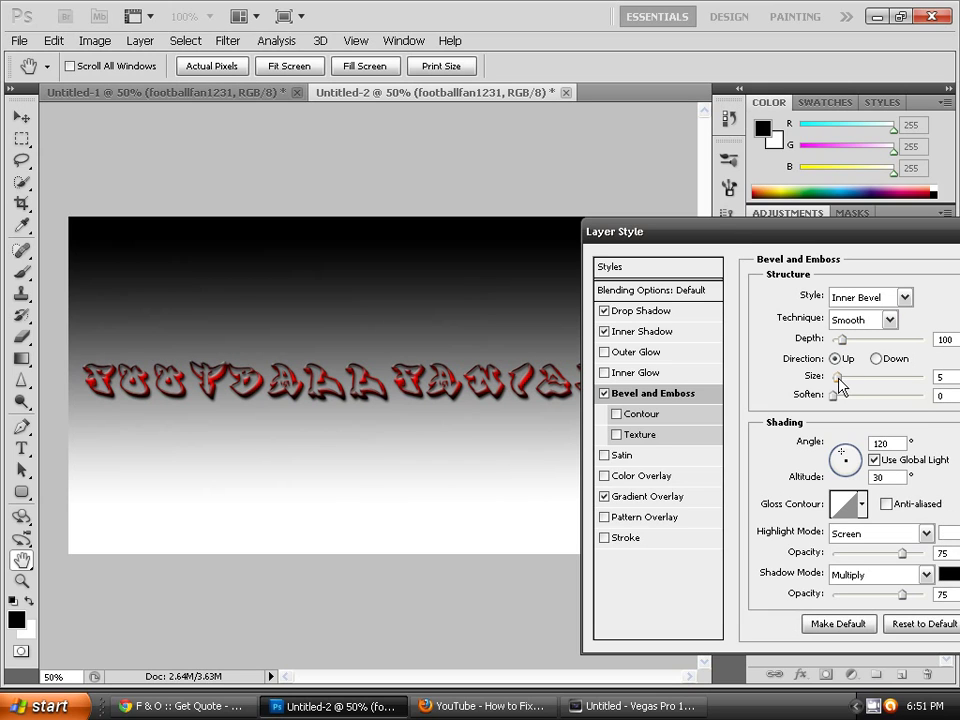
{"action": "left_click_drag", "start_coordinate": [613, 228], "coordinate": [570, 227]}
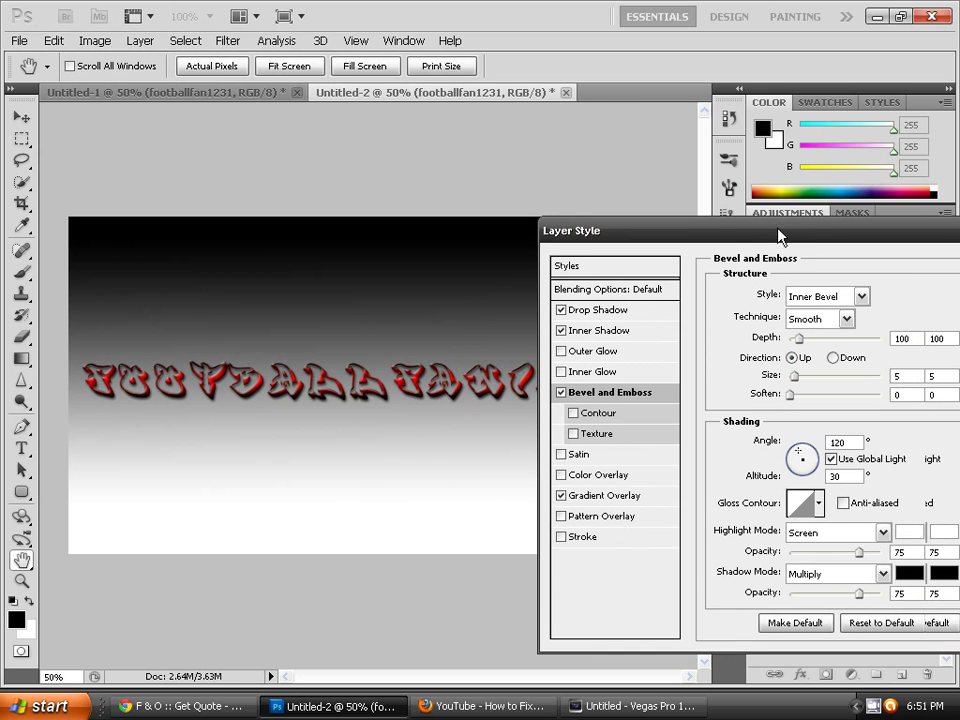
{"action": "left_click_drag", "start_coordinate": [793, 377], "coordinate": [811, 384]}
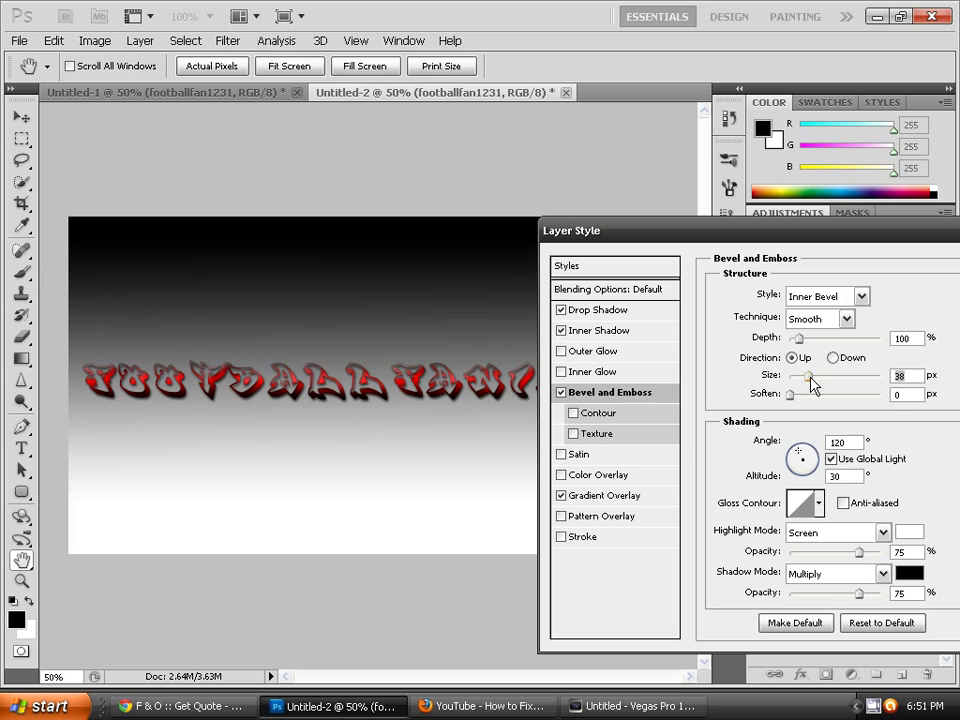
{"action": "left_click", "coordinate": [846, 319]}
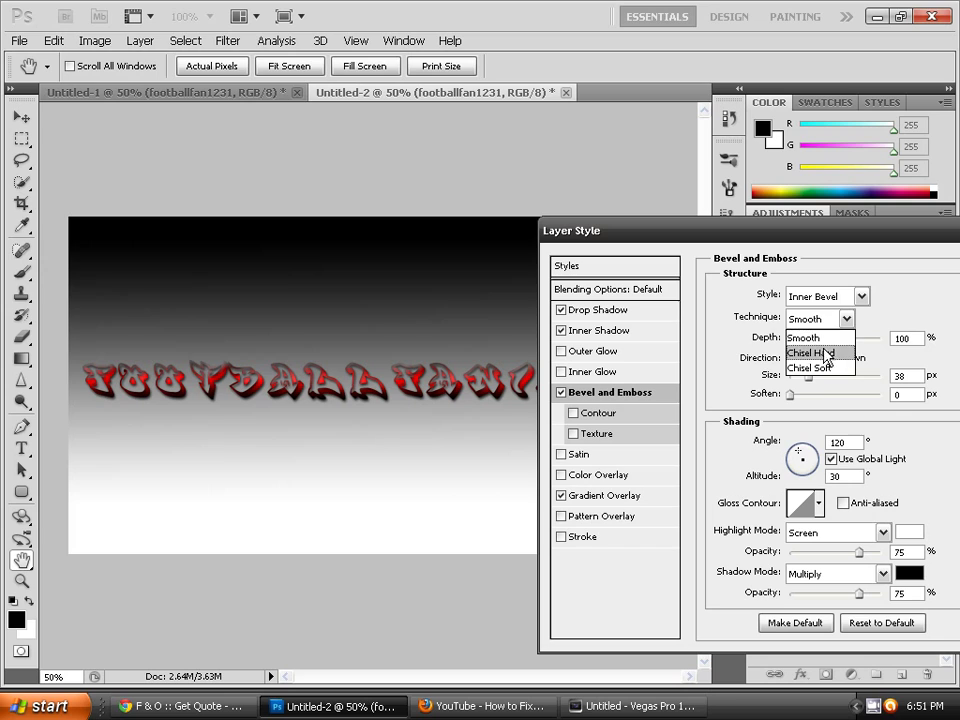
{"action": "left_click", "coordinate": [822, 352]}
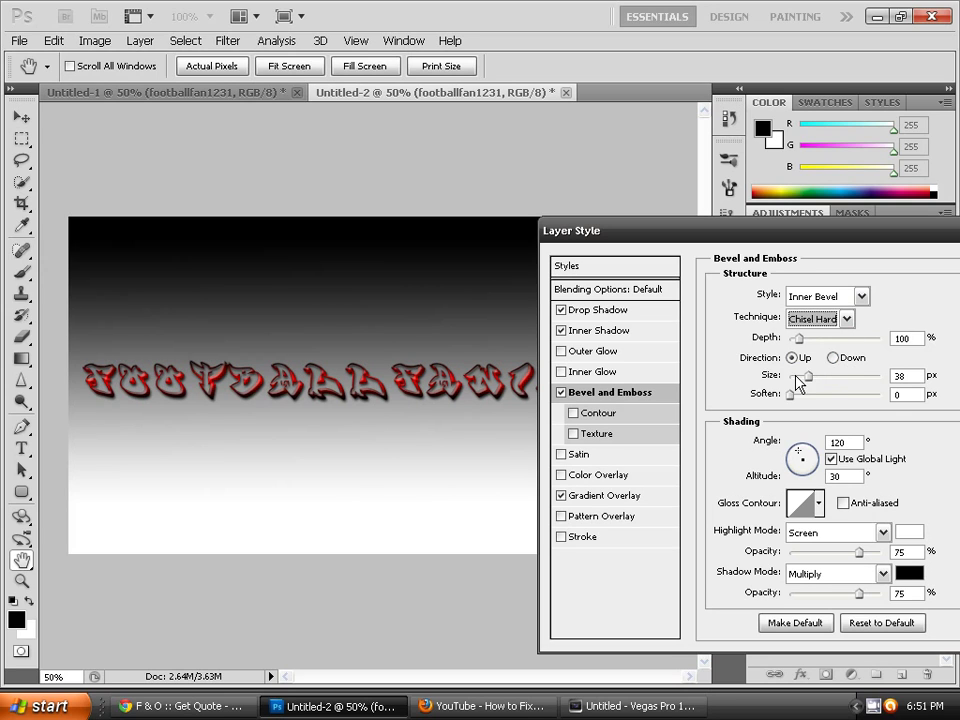
{"action": "left_click_drag", "start_coordinate": [810, 377], "coordinate": [824, 378]}
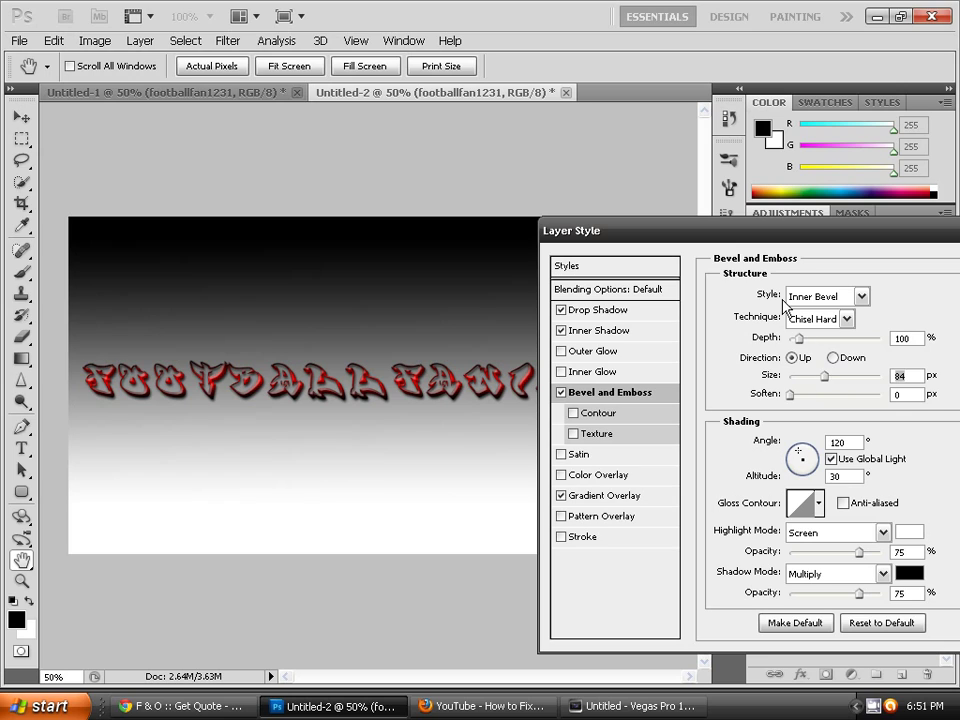
Soften the bevel by 6 px and light it from 166° at 69° altitude
{"action": "left_click", "coordinate": [796, 398]}
{"action": "left_click_drag", "start_coordinate": [797, 396], "coordinate": [826, 396]}
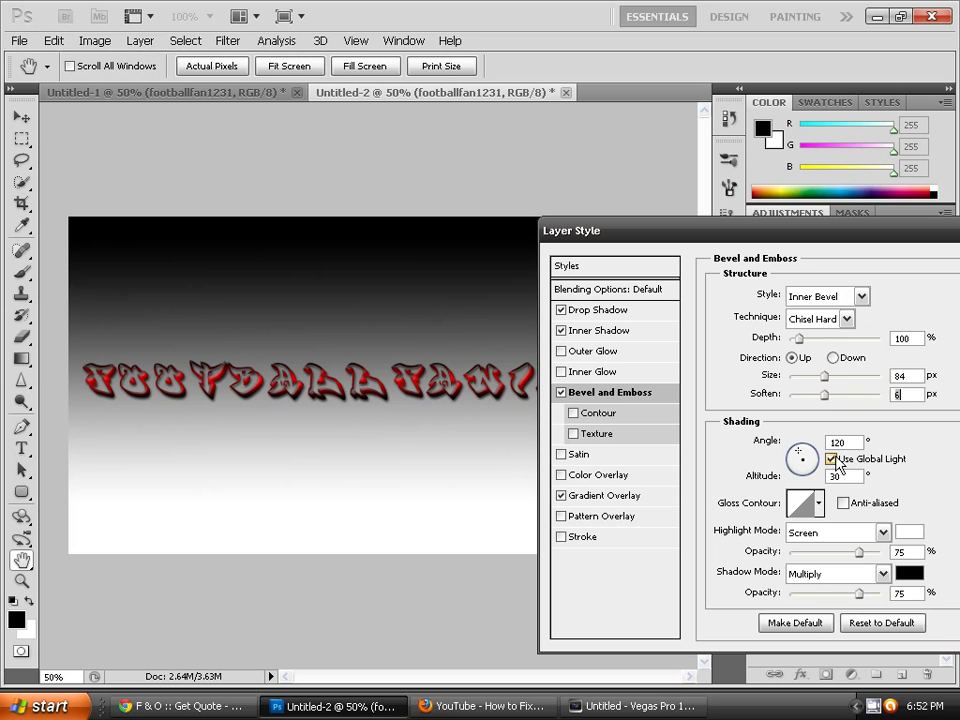
{"action": "left_click_drag", "start_coordinate": [798, 452], "coordinate": [800, 458]}
{"action": "key", "text": "Tab"}
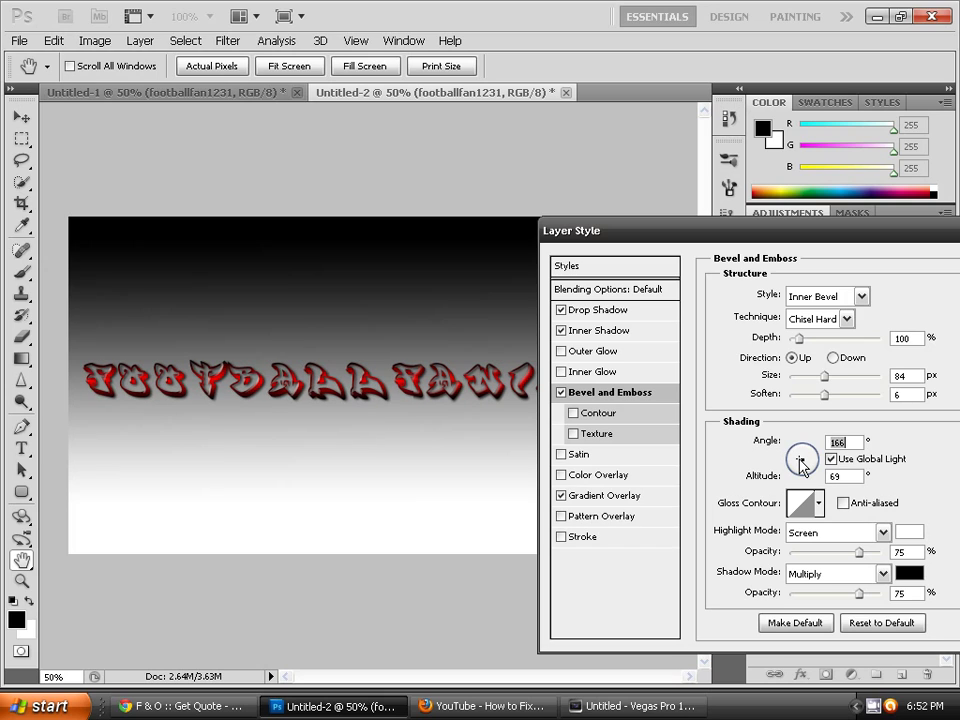